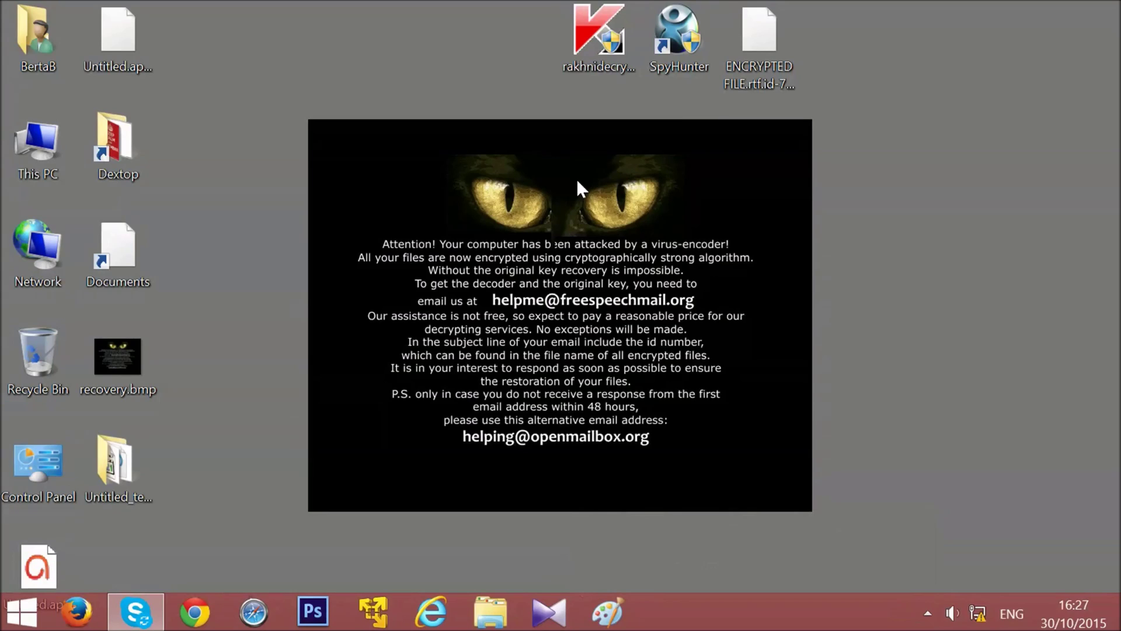
Check the encrypted file's full name and glance at the network connections list
left_click(758, 81)
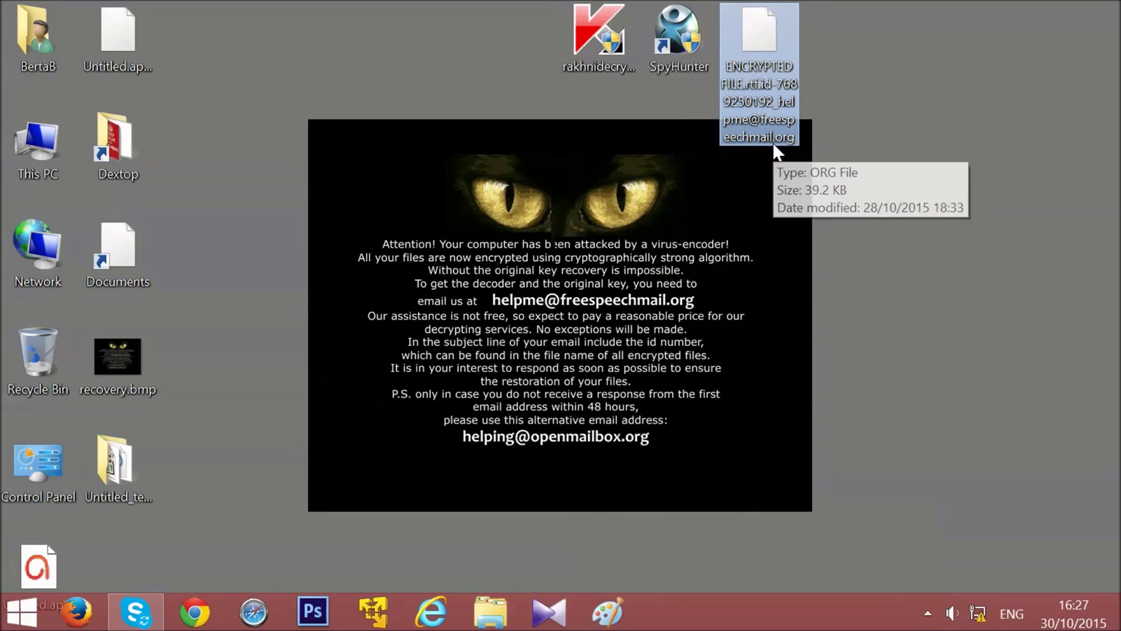
left_click(925, 169)
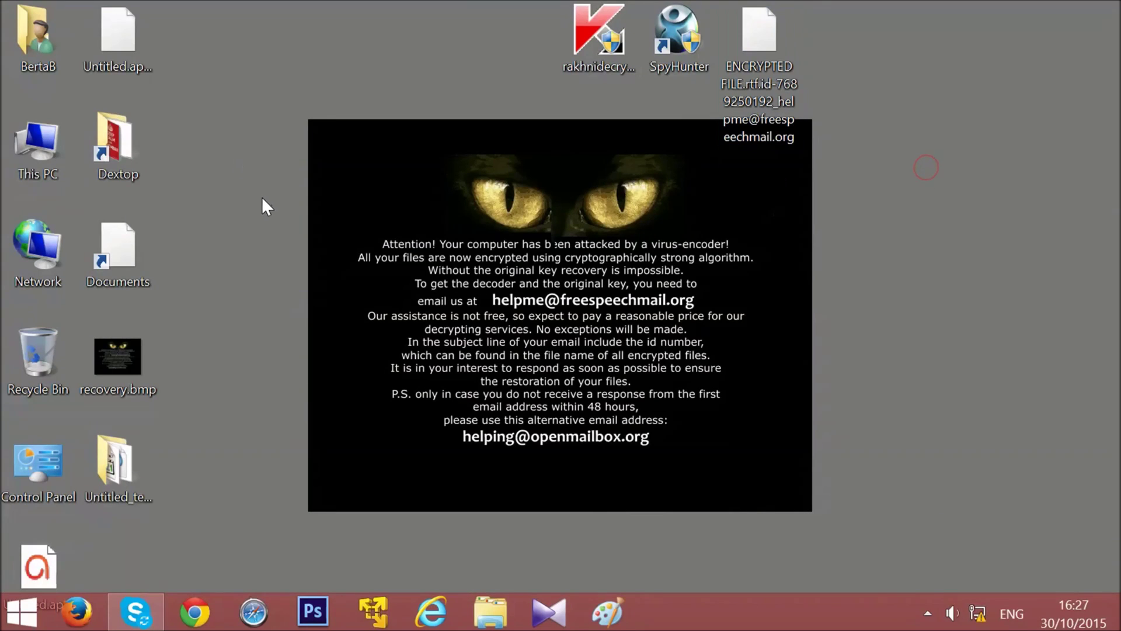
left_click(751, 52)
left_click(977, 613)
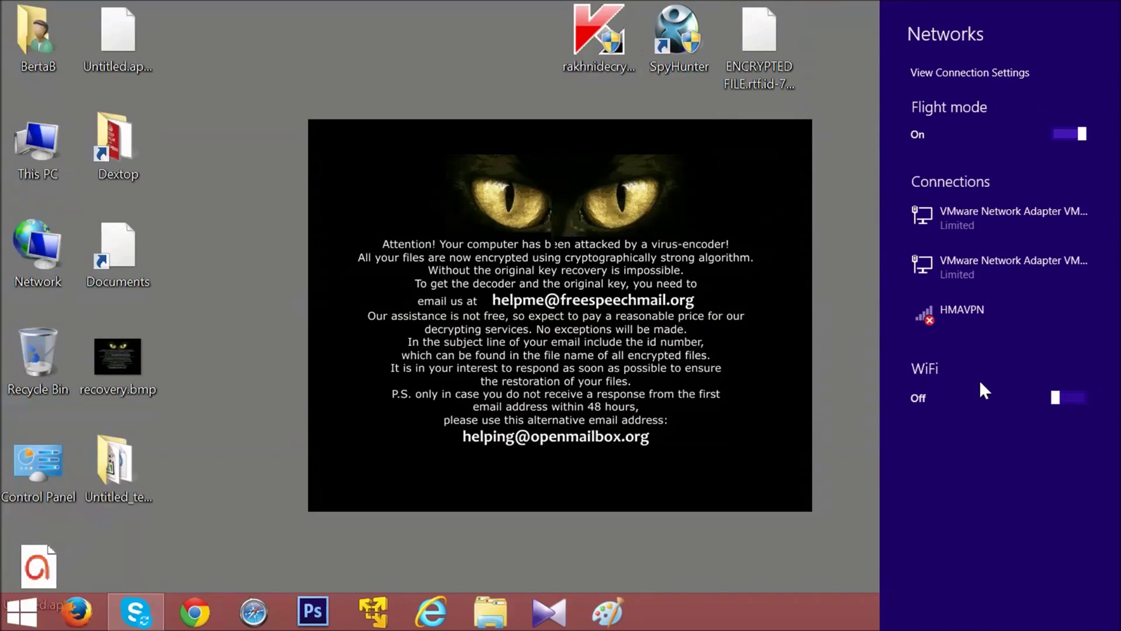
left_click(698, 362)
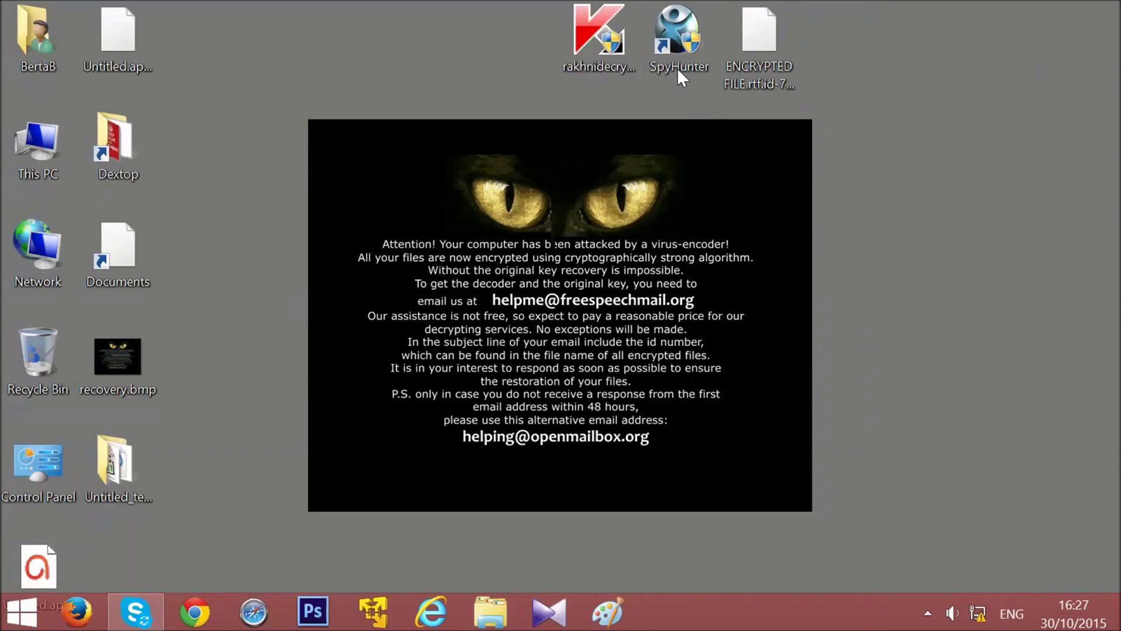
Launch SpyHunter with admin approval and let its quick scan find 157 threats
double_click(681, 50)
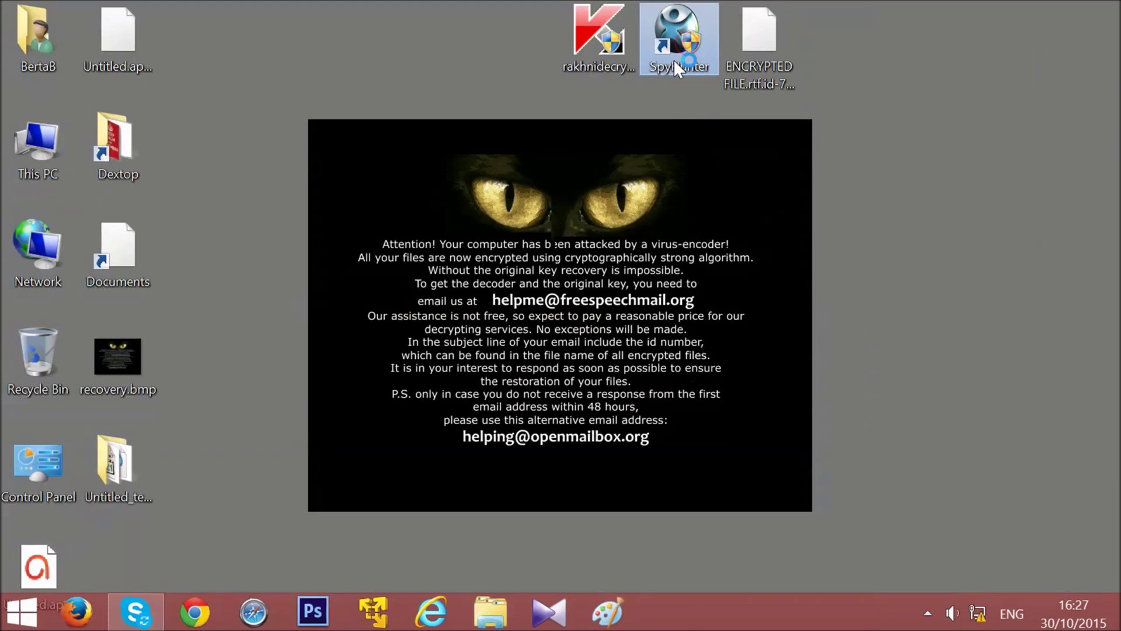
left_click(663, 367)
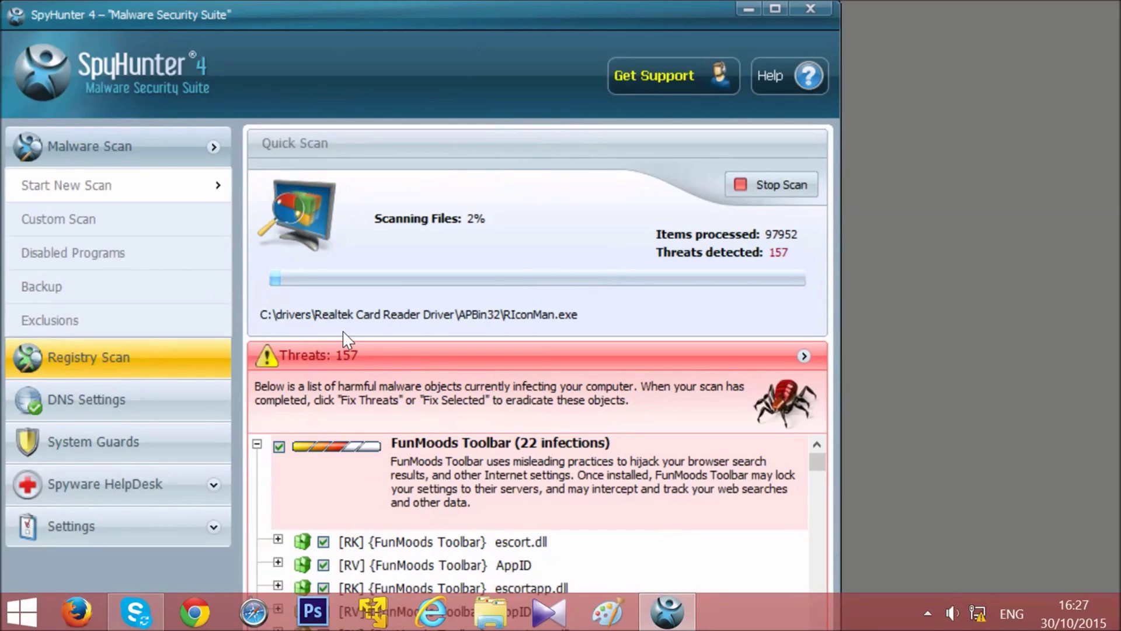
left_click(927, 613)
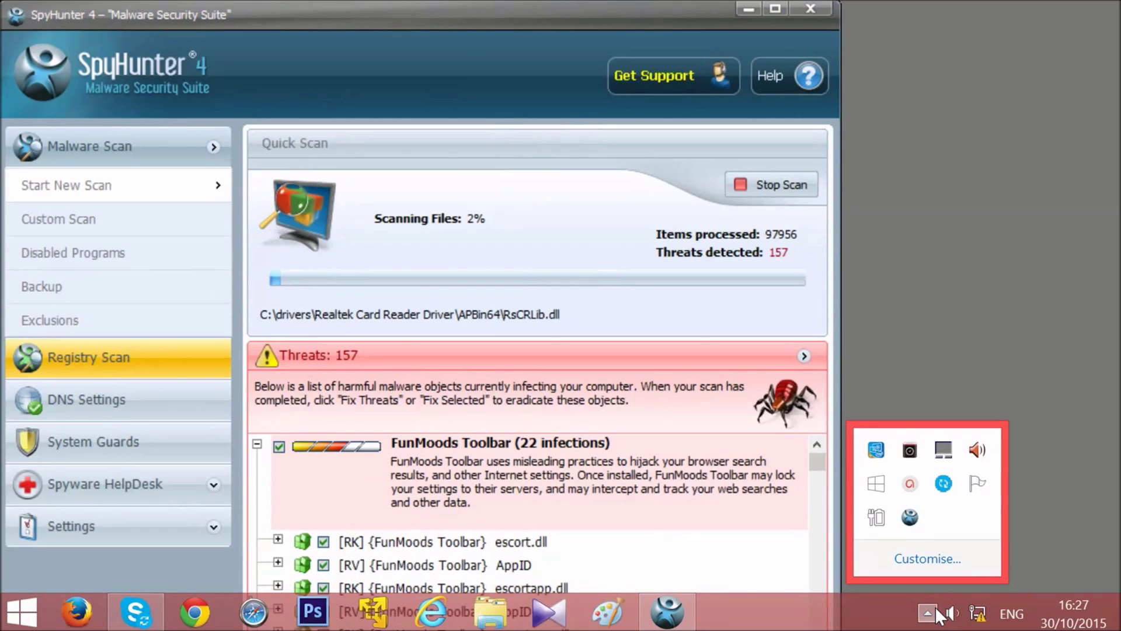
mouse_move(913, 494)
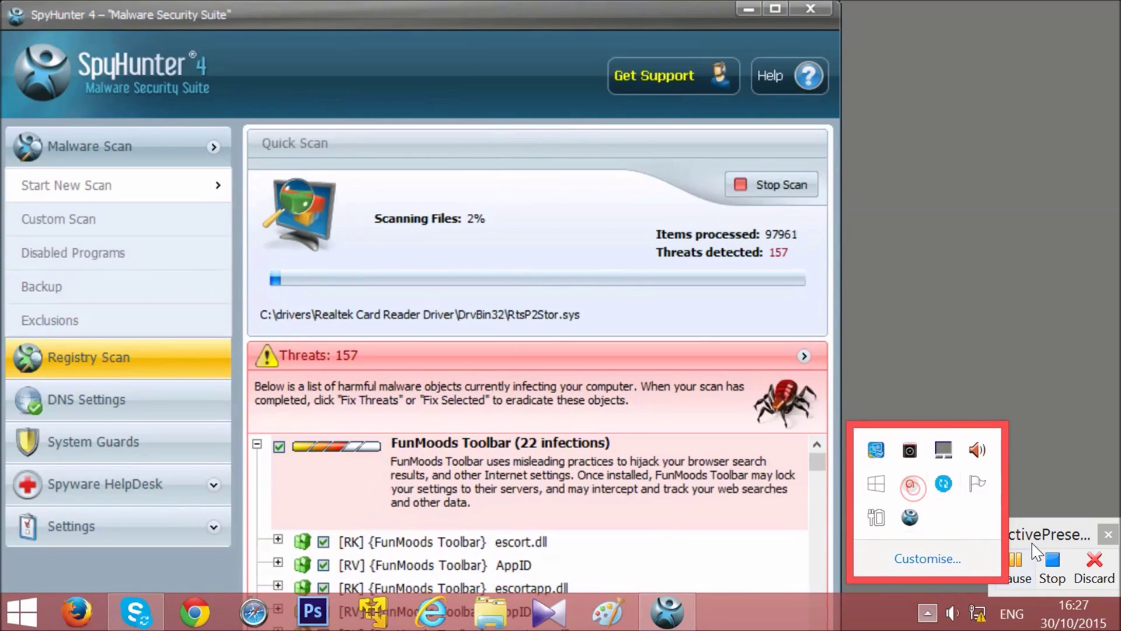
left_click(1017, 569)
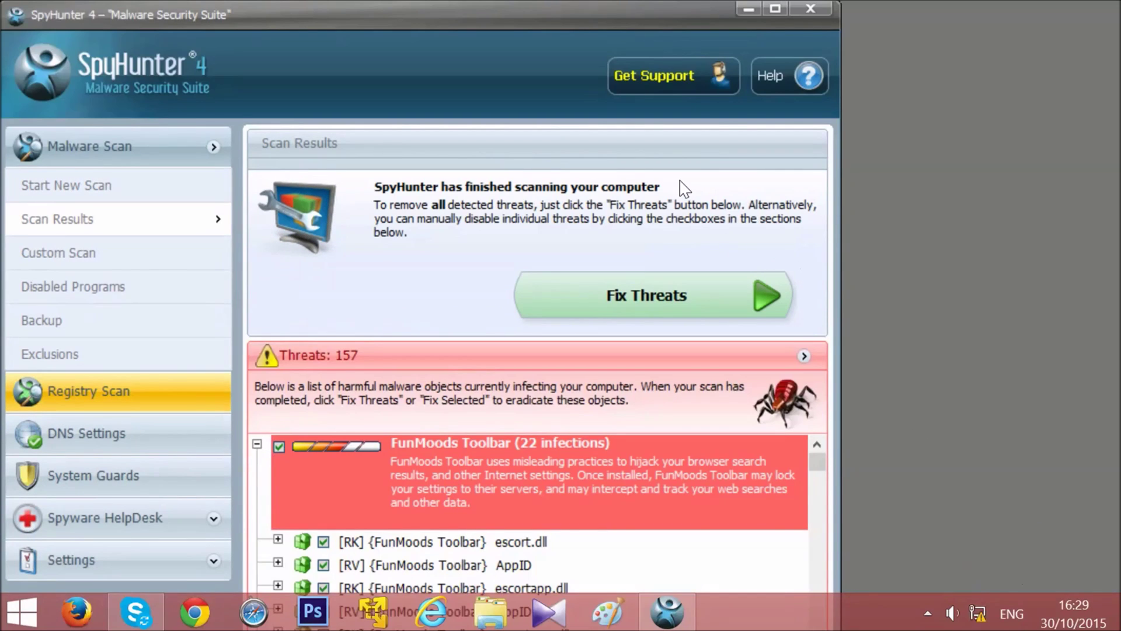
Fix the 157 threats, keeping Steam Client Bootstrapper, Steam Client Service and Updater enabled, then minimize SpyHunter
left_click(622, 301)
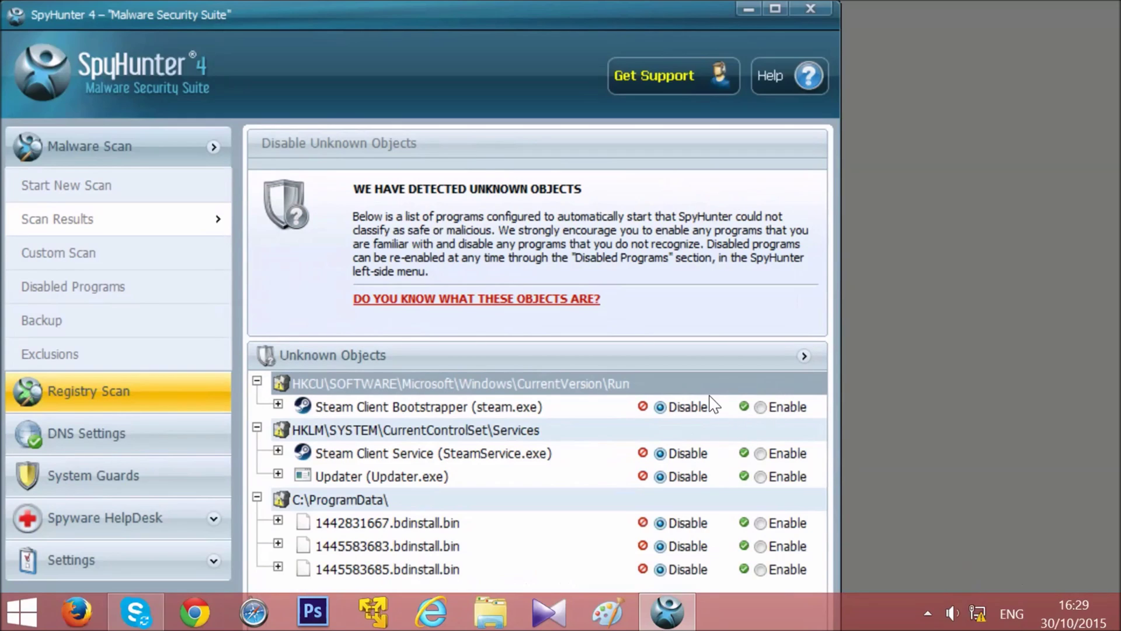
left_click(761, 407)
left_click(761, 454)
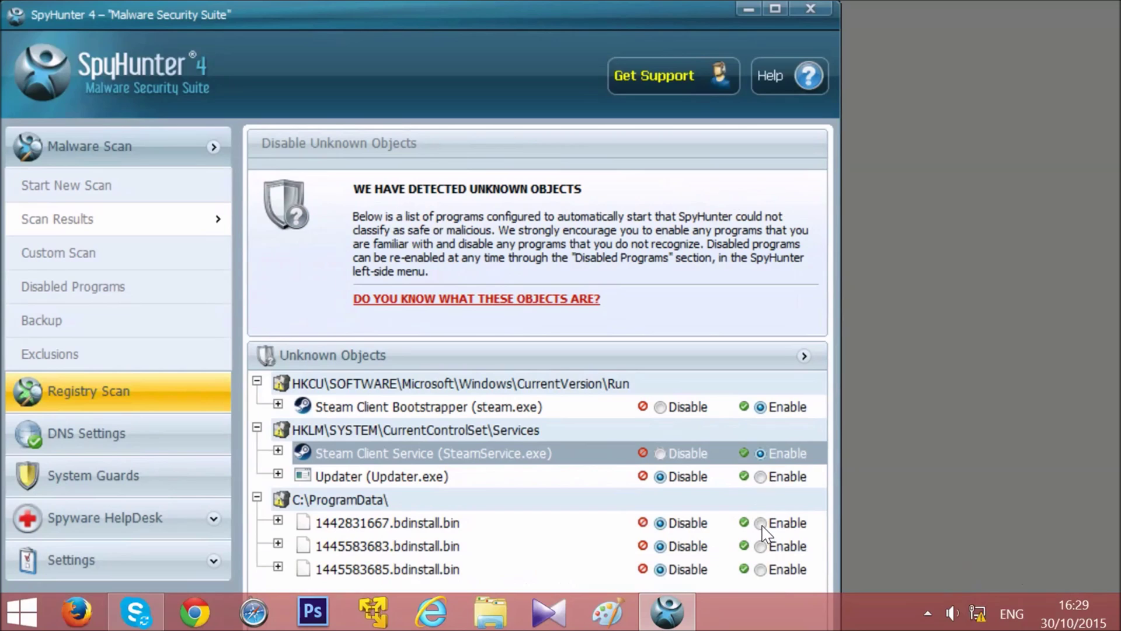
left_click(761, 476)
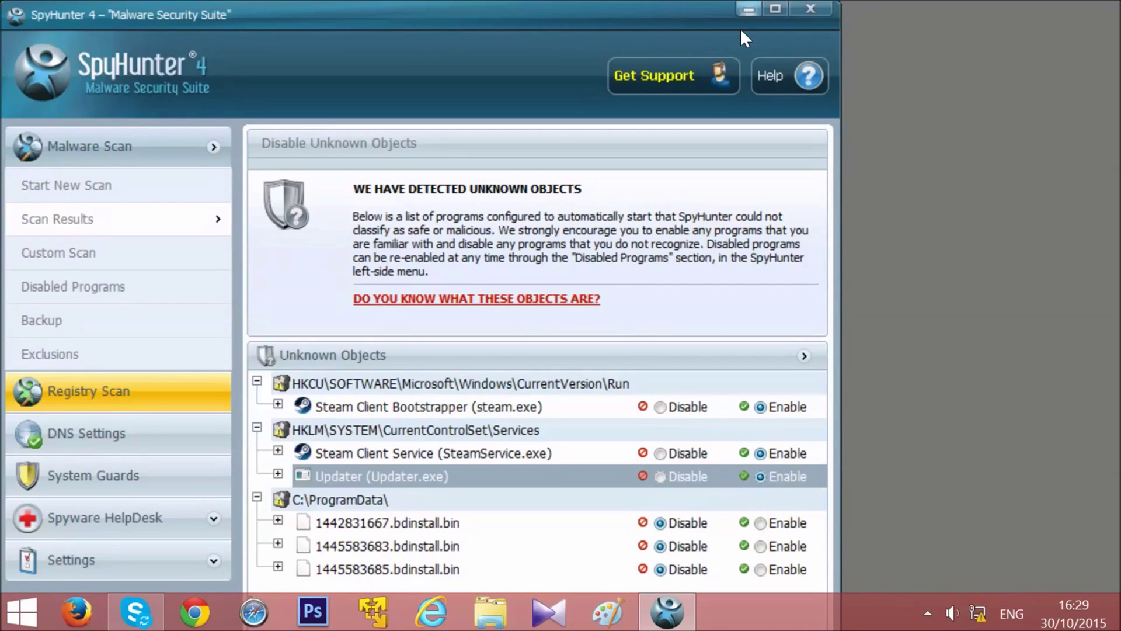
left_click(777, 13)
scroll(934, 444, "down", 1)
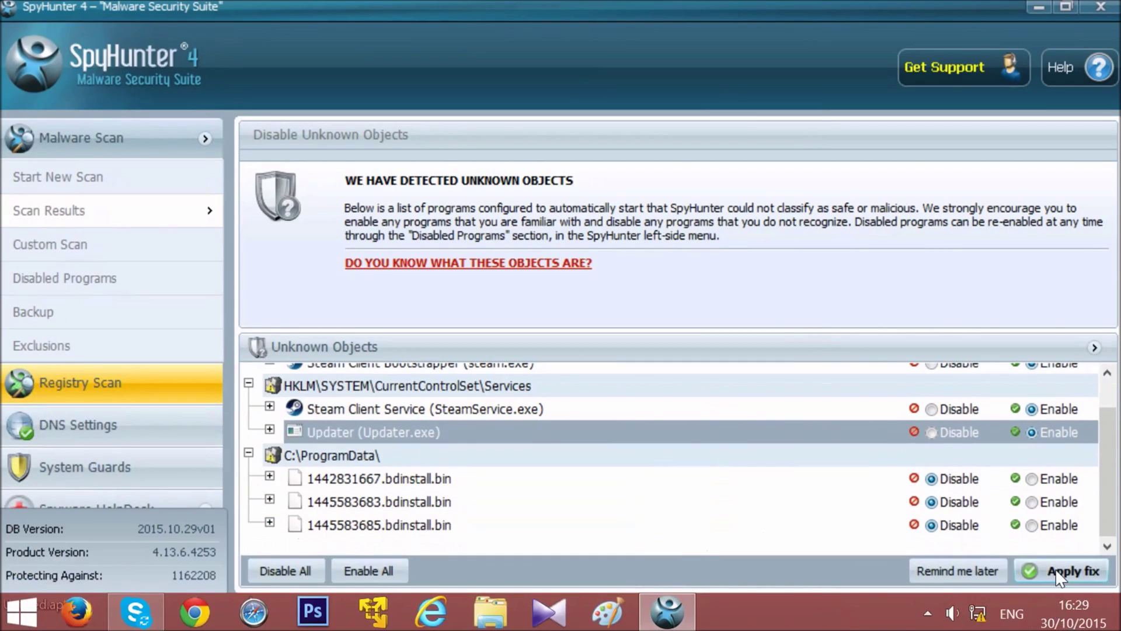
left_click(1059, 576)
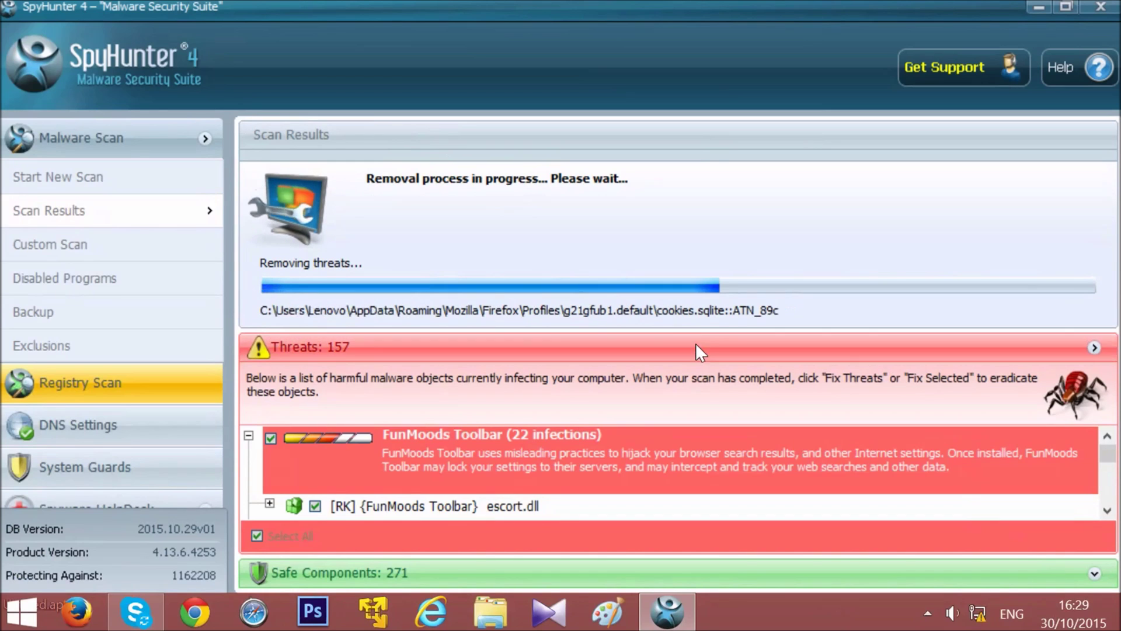
left_click(1039, 7)
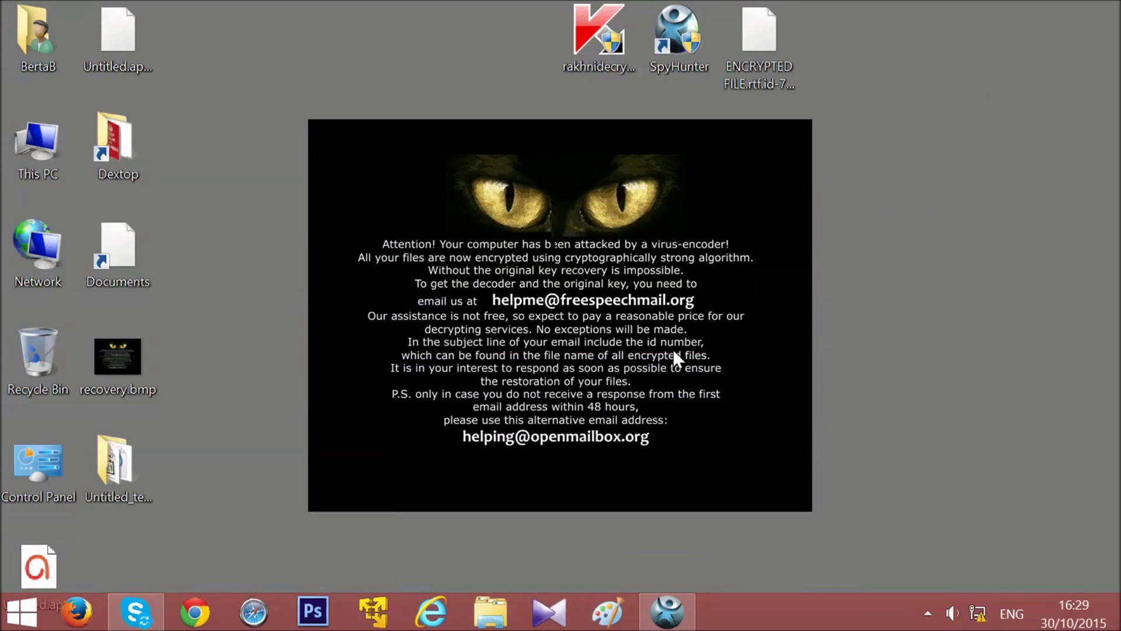
Move the ENCRYPTED FILE icon beside the ransom note and select rakhnidecryptor.exe
left_click(737, 65)
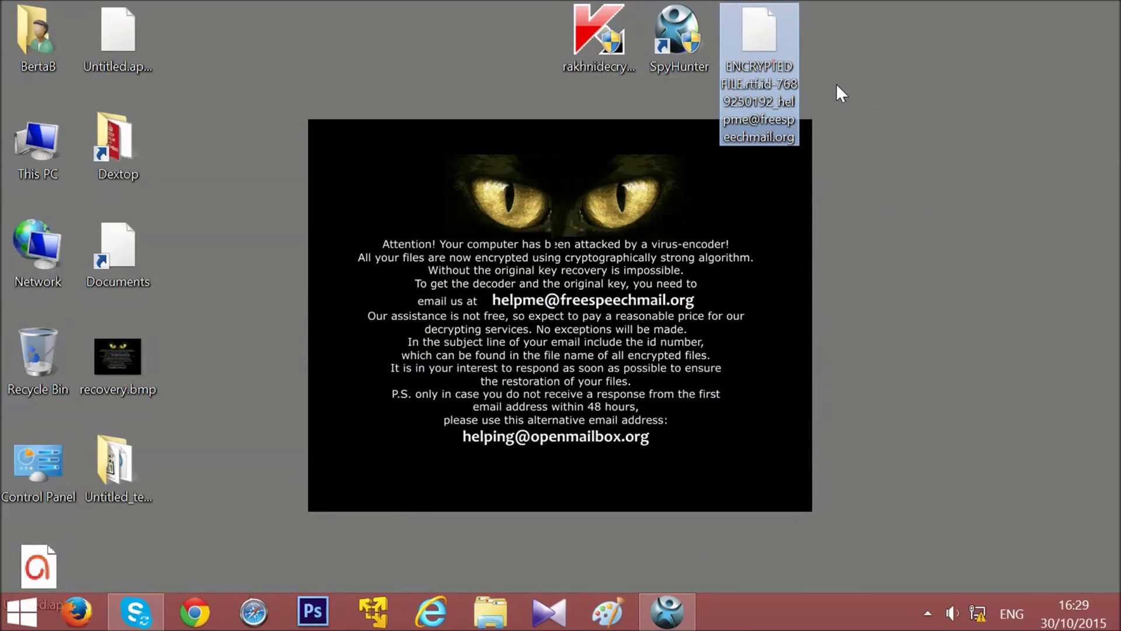
left_click_drag(759, 35, 920, 143)
left_click(982, 298)
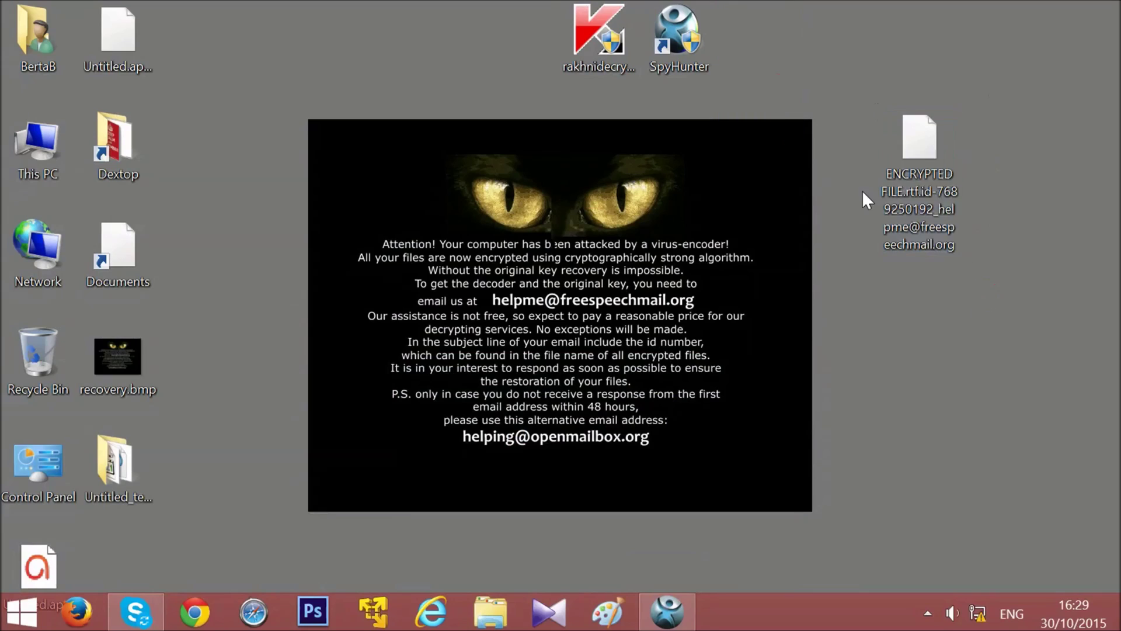
left_click(619, 44)
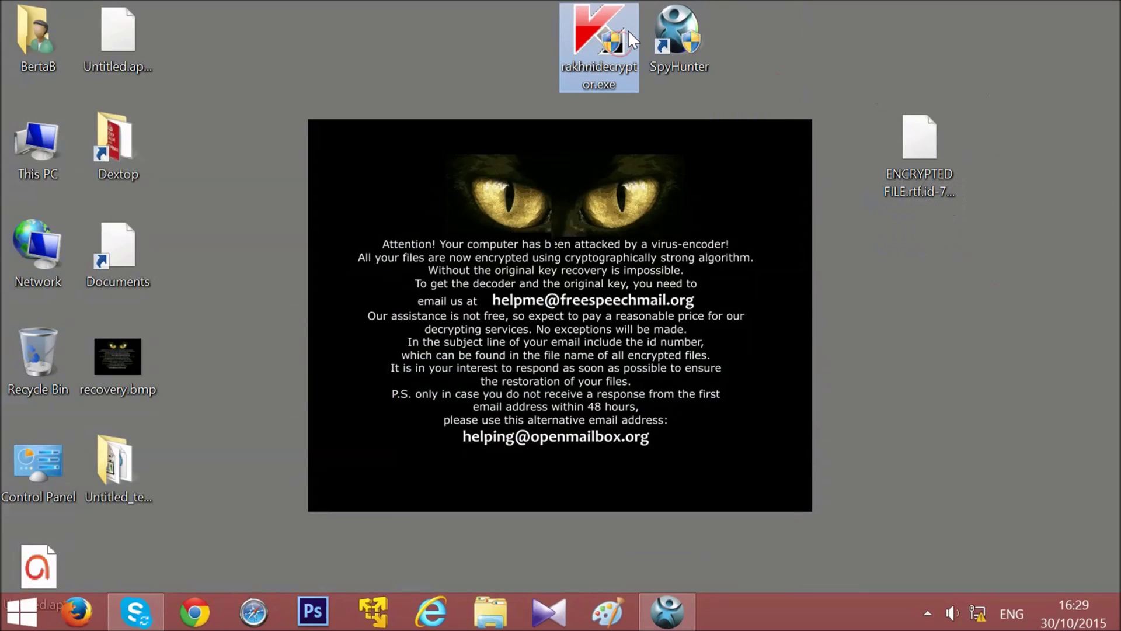
mouse_move(573, 82)
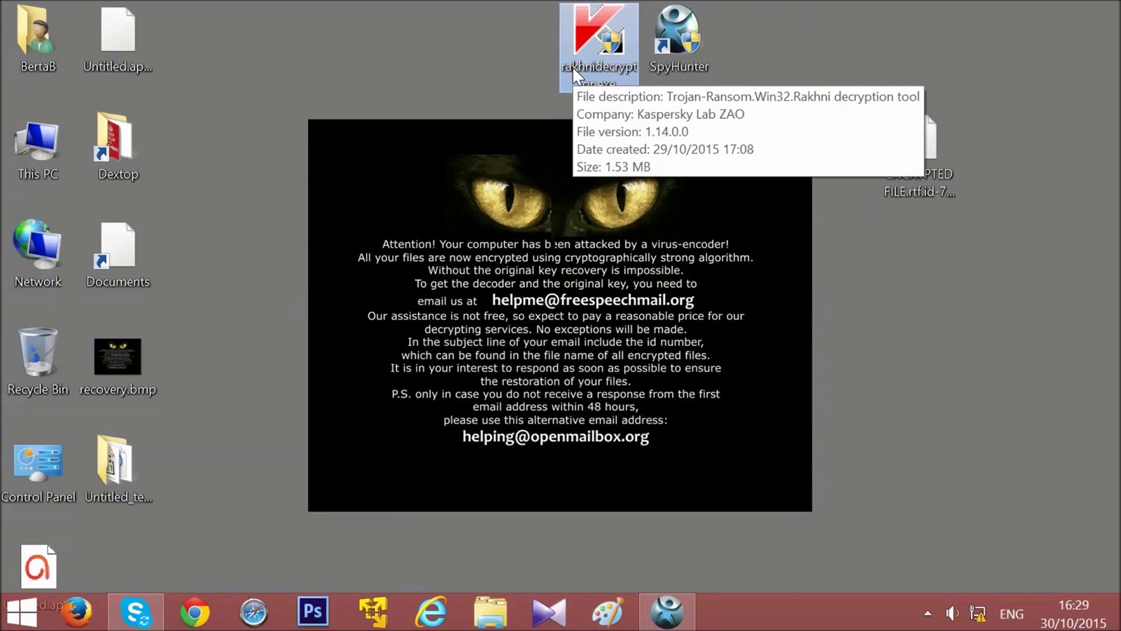
Launch RakhniDecryptor as administrator and check its version details
double_click(604, 48)
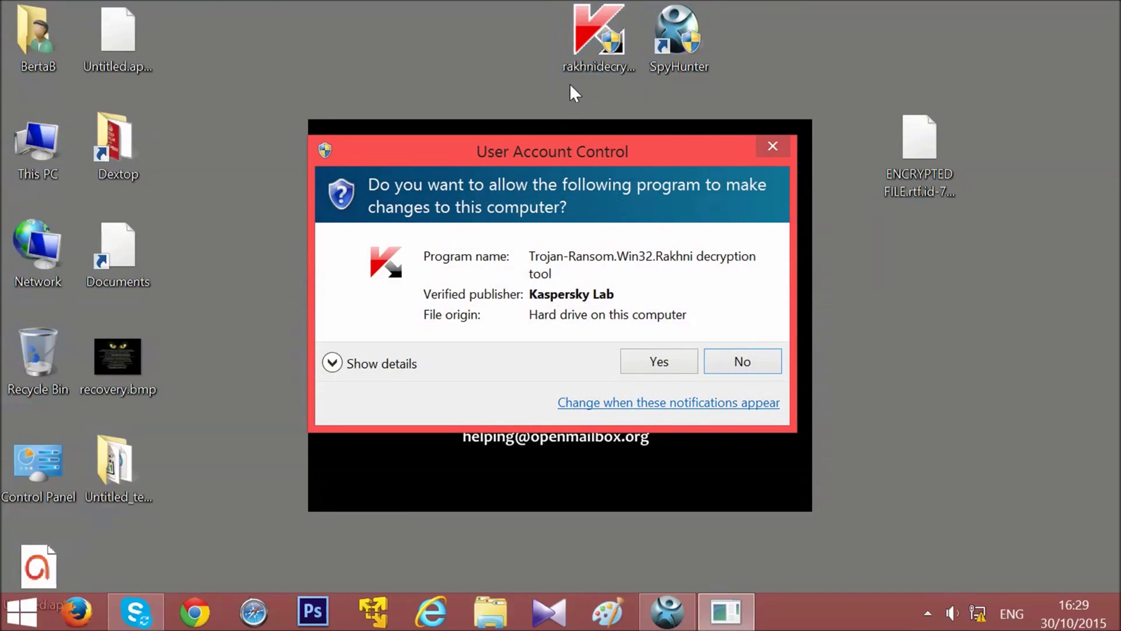
left_click(646, 364)
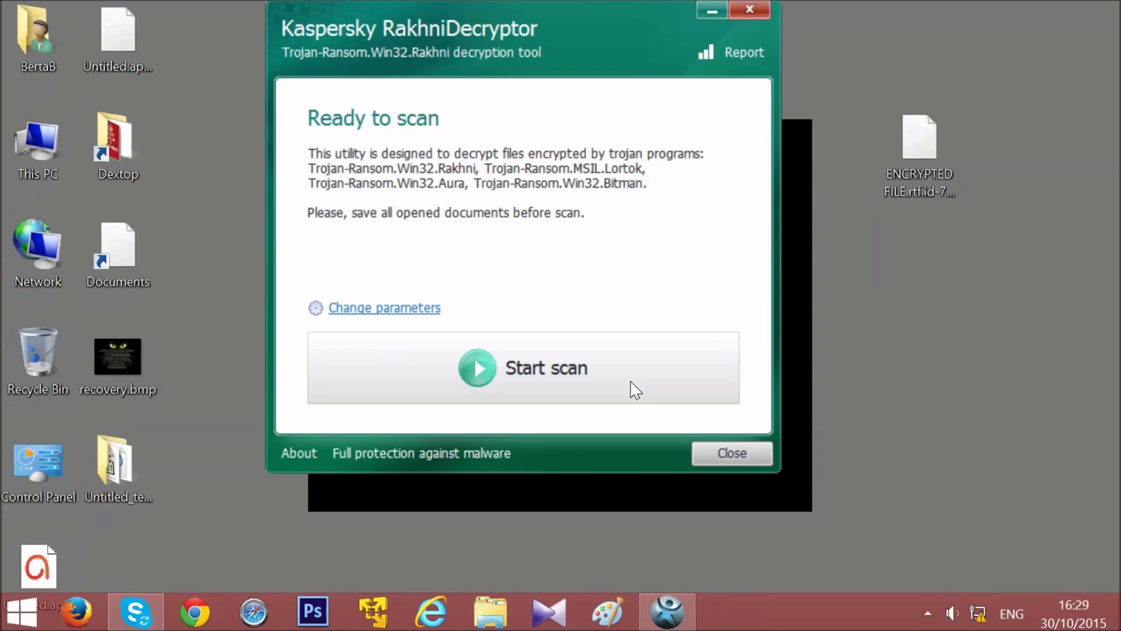
left_click_drag(556, 14, 538, 51)
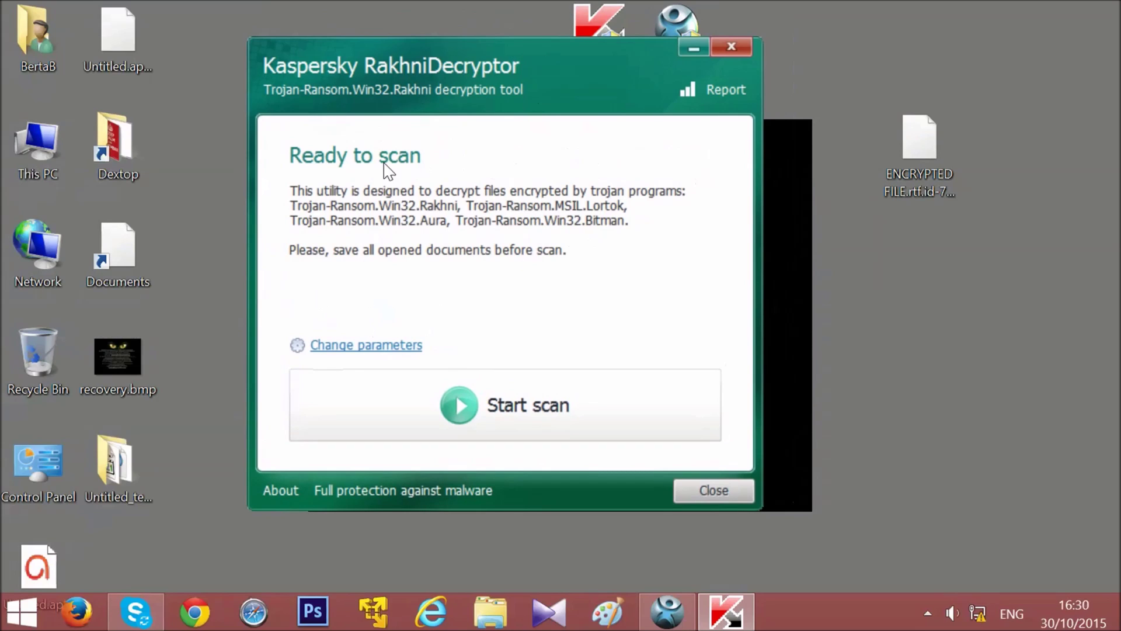
left_click(280, 490)
left_click(564, 9)
Start the scan using the ENCRYPTED FILE on the Desktop as the sample
left_click(497, 417)
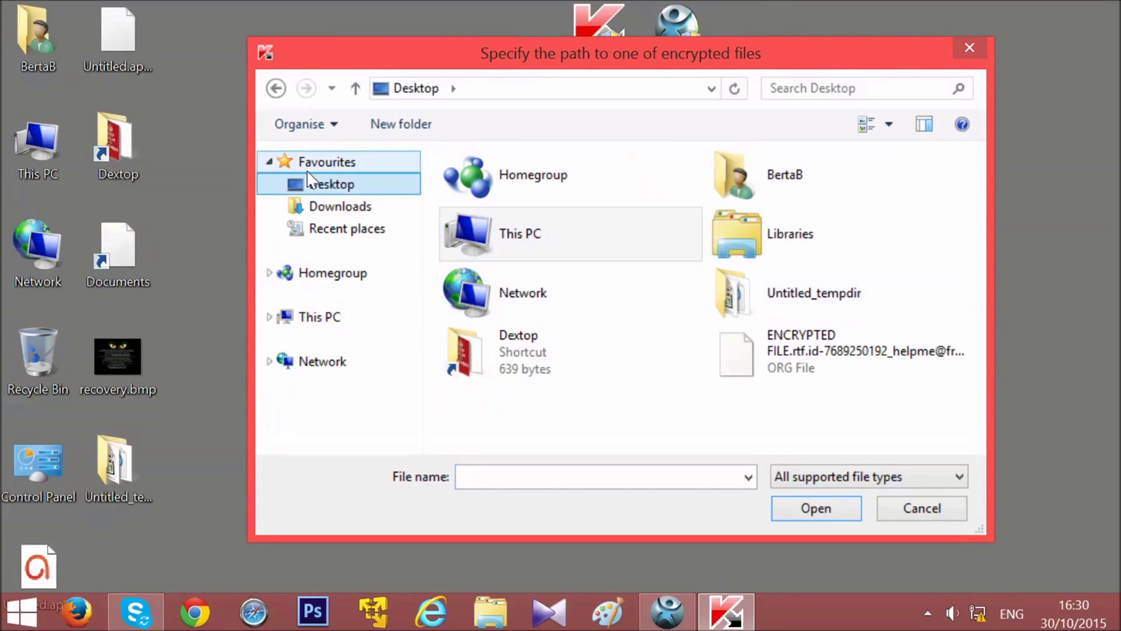
left_click(726, 350)
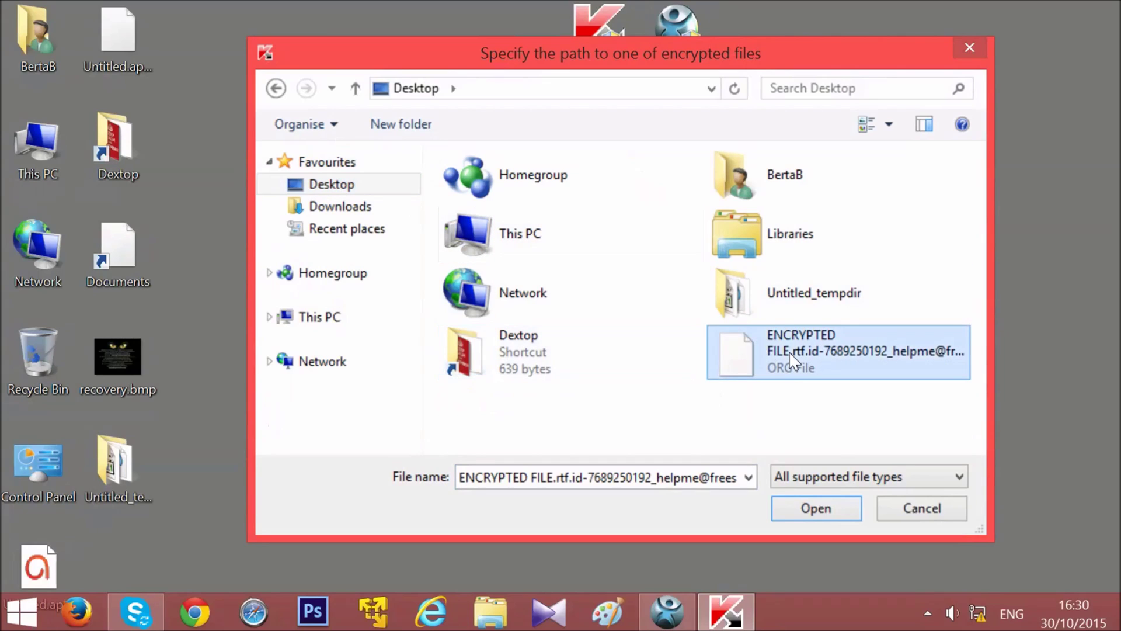
left_click(802, 515)
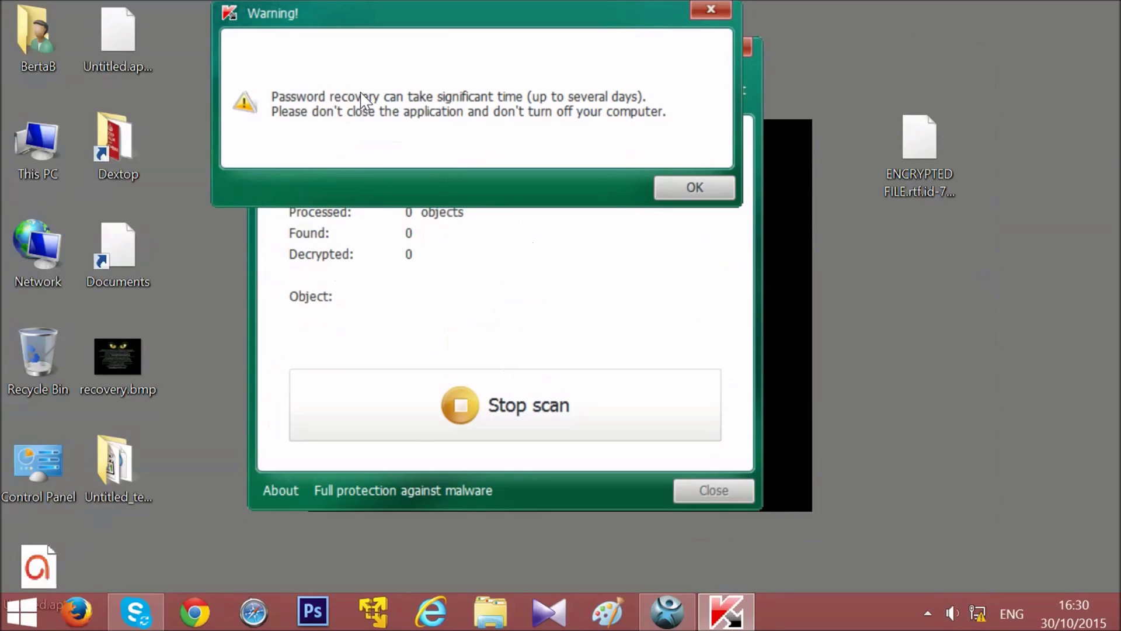
Move the long-recovery warning aside and acknowledge it so password recovery continues
left_click_drag(418, 33, 490, 137)
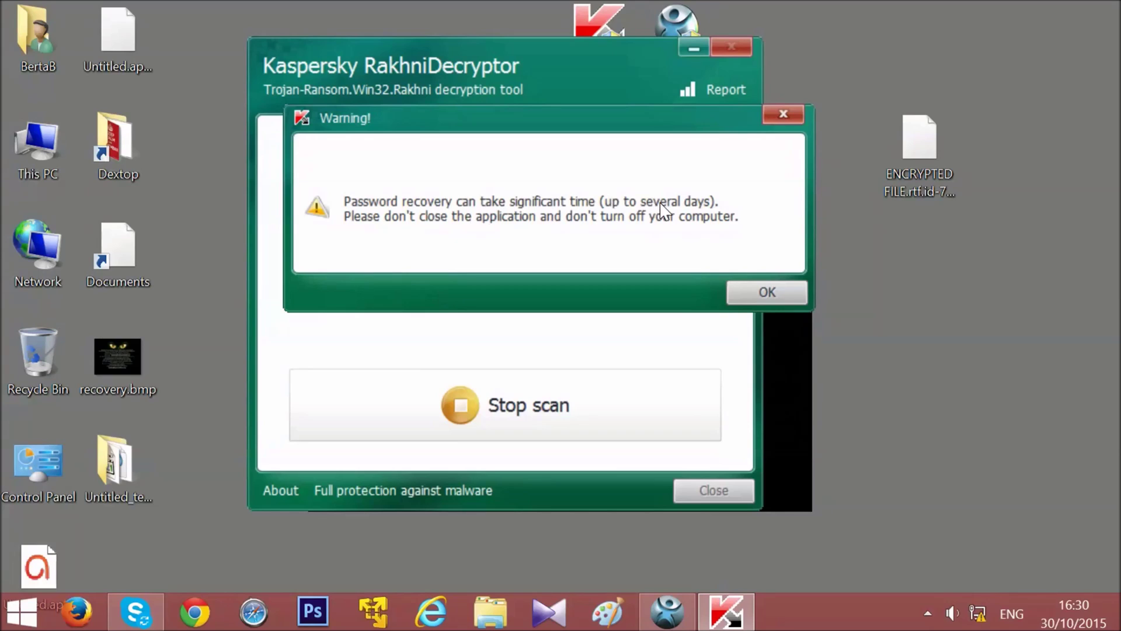
left_click(766, 291)
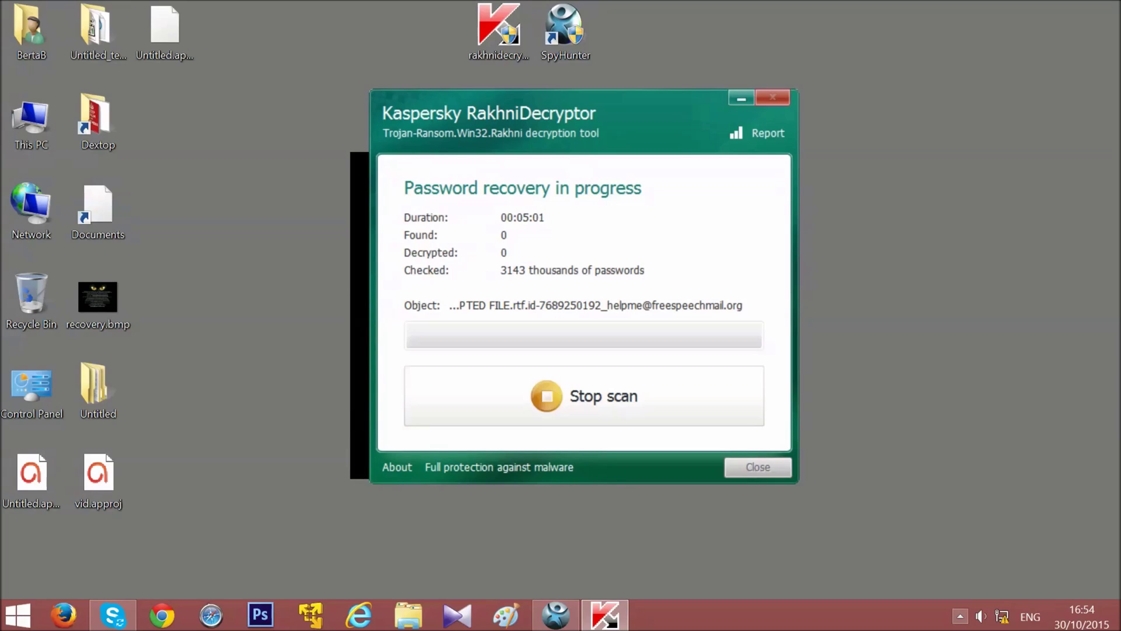
left_click(960, 617)
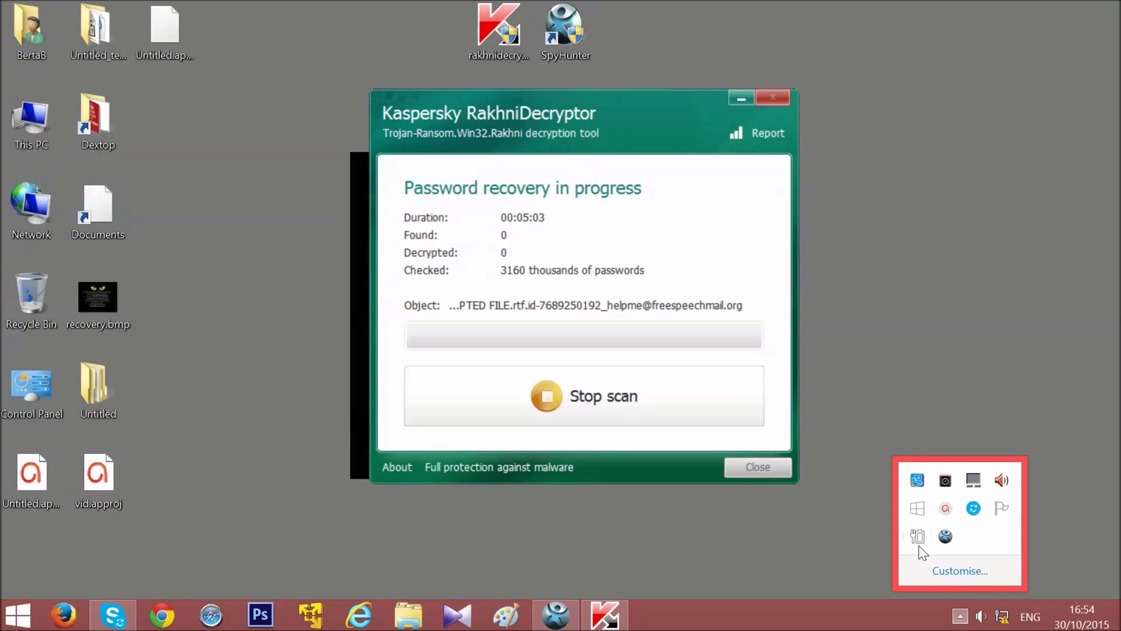
Pin the battery icon to the taskbar and open More power options
left_click_drag(922, 532, 965, 623)
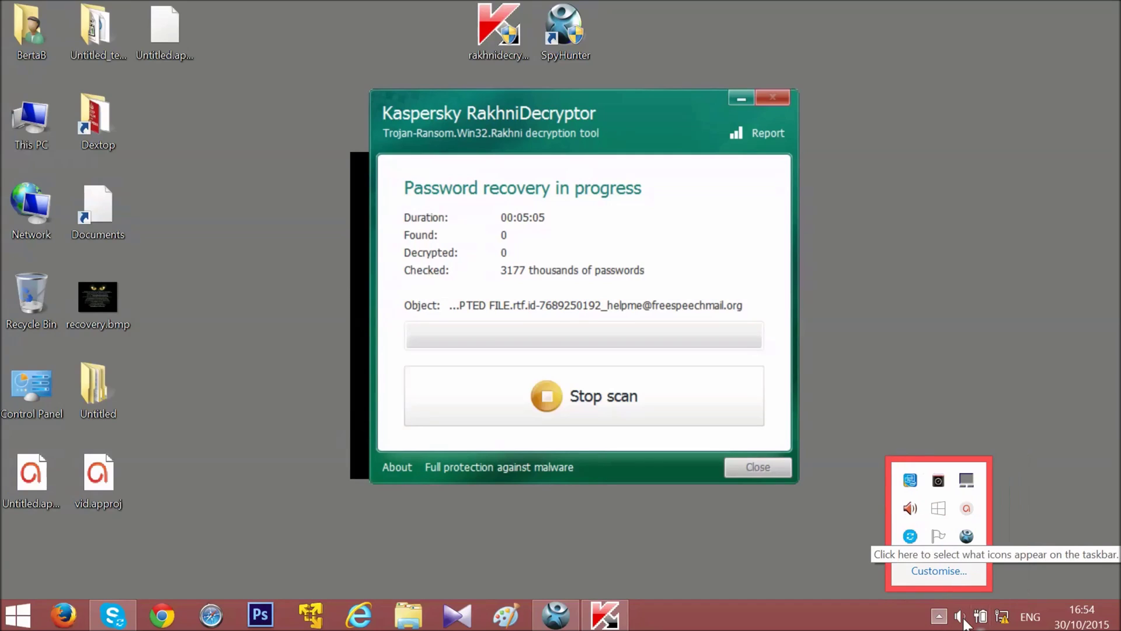
left_click(978, 618)
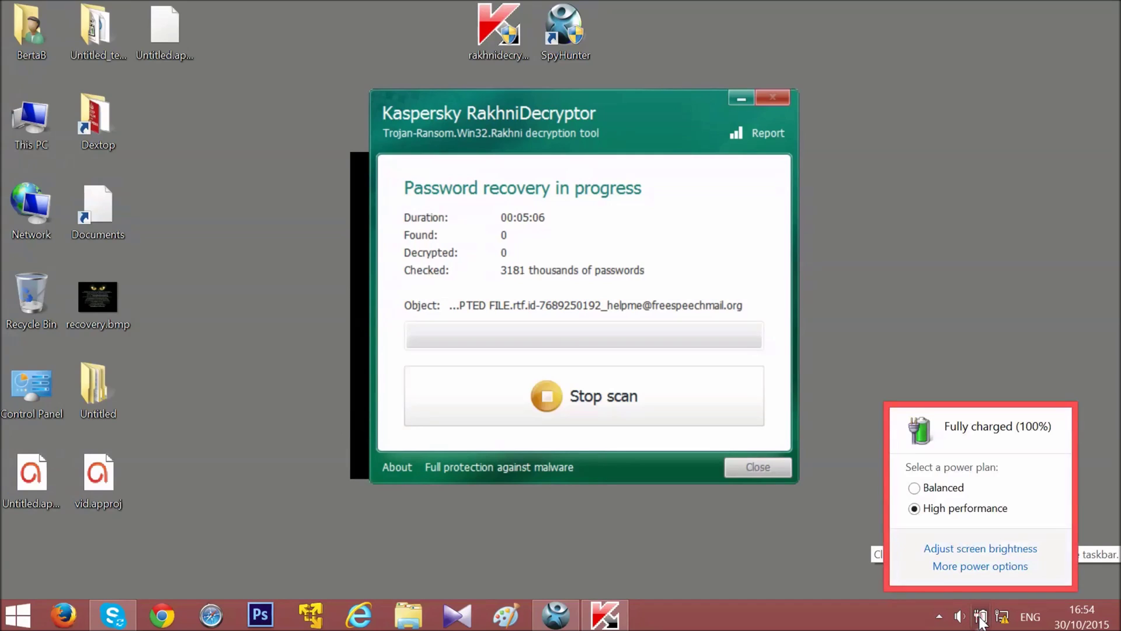
left_click(964, 567)
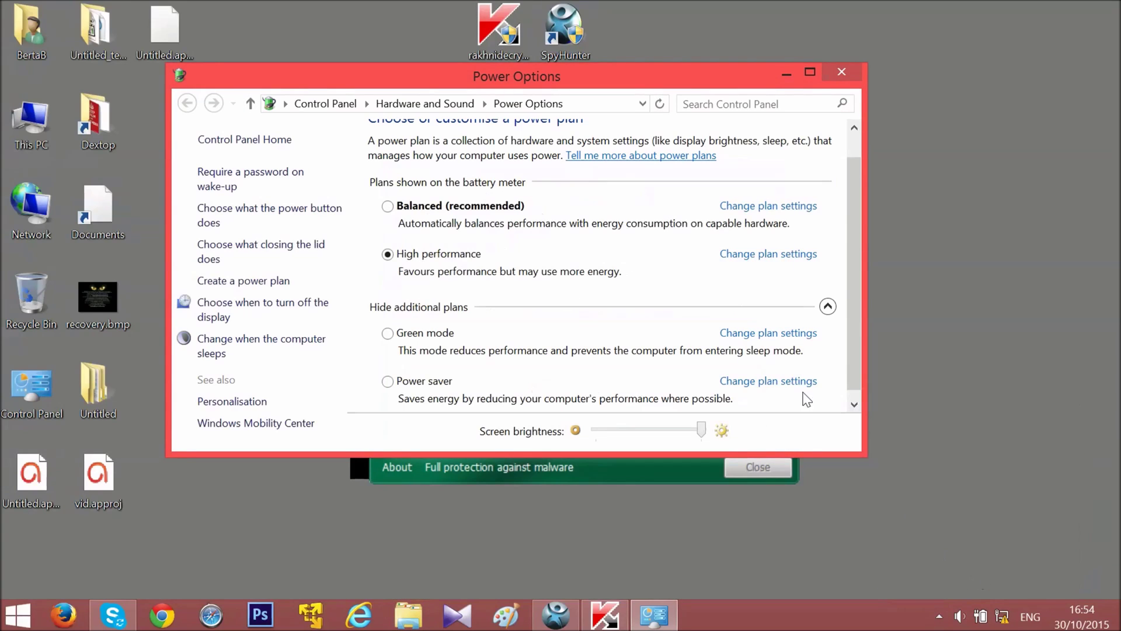
Open the High performance plan settings and keep on-battery sleep at Never
left_click_drag(501, 78, 669, 108)
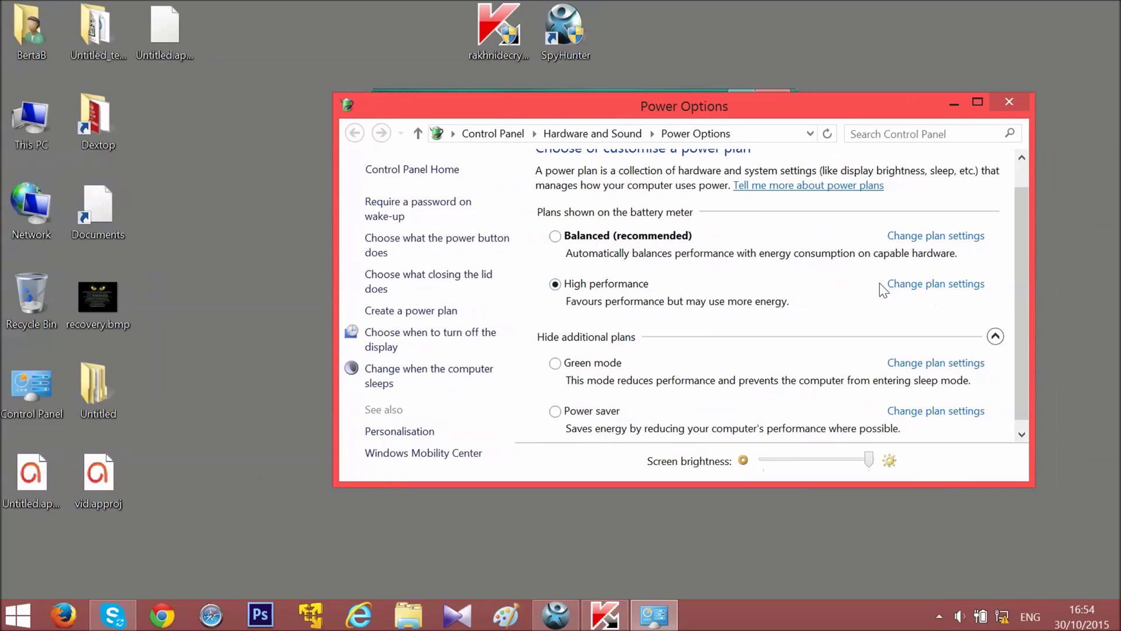
left_click(934, 284)
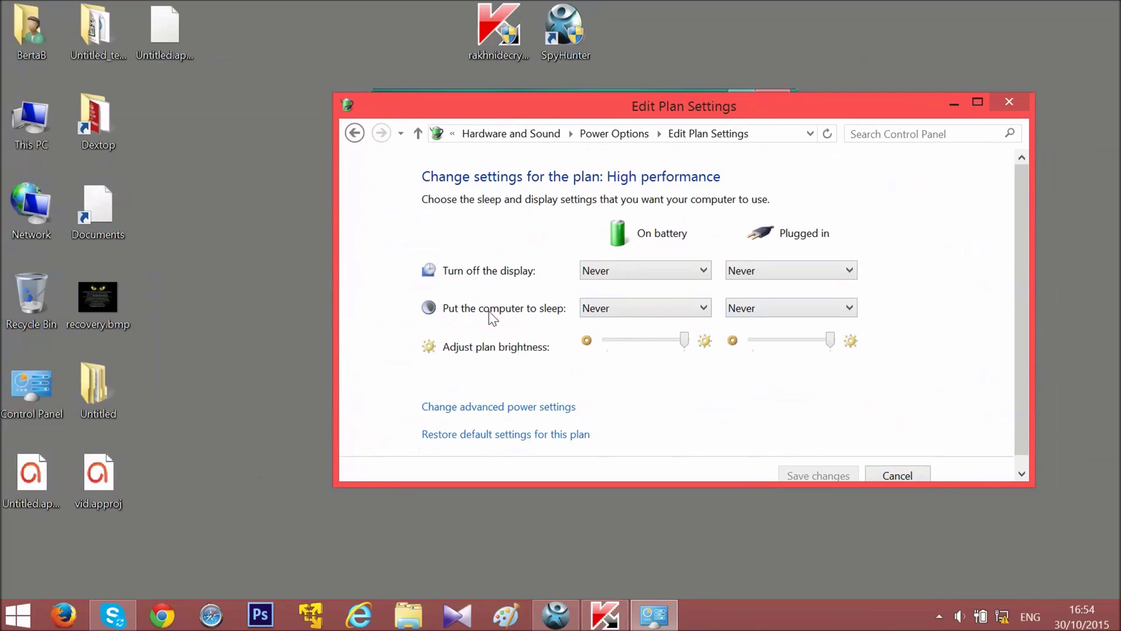
left_click(628, 314)
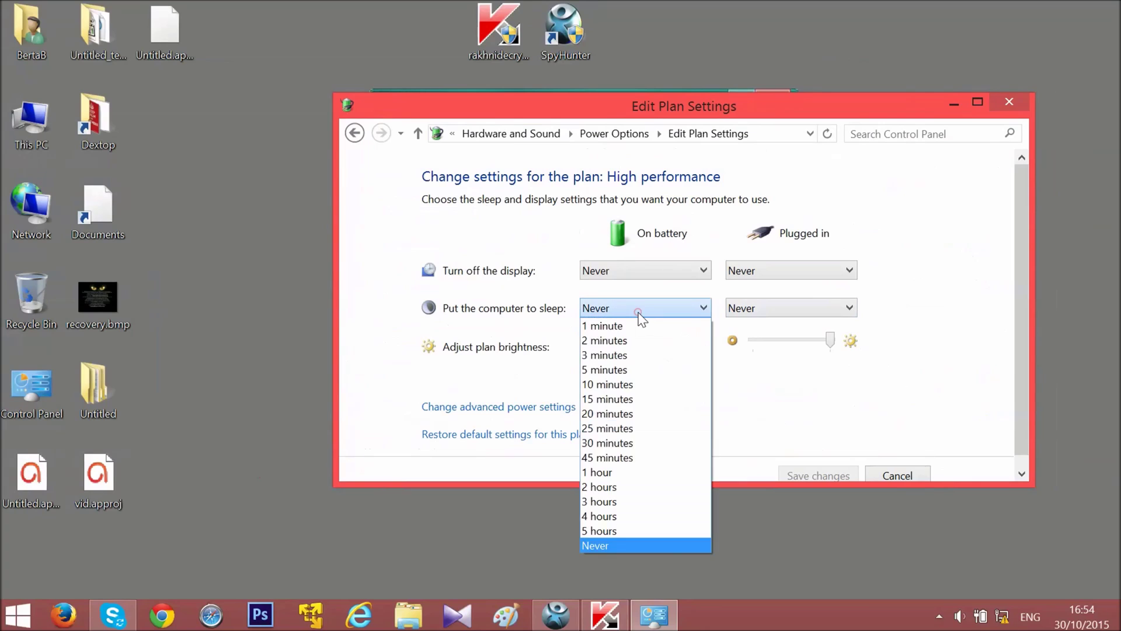
left_click(638, 308)
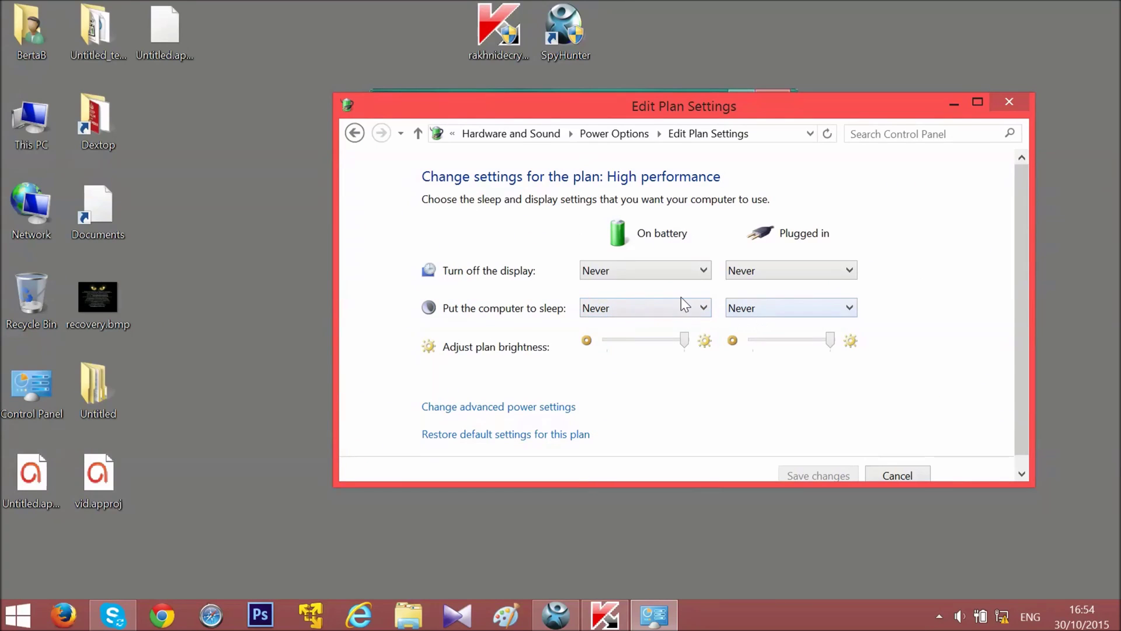
left_click_drag(683, 111, 622, 189)
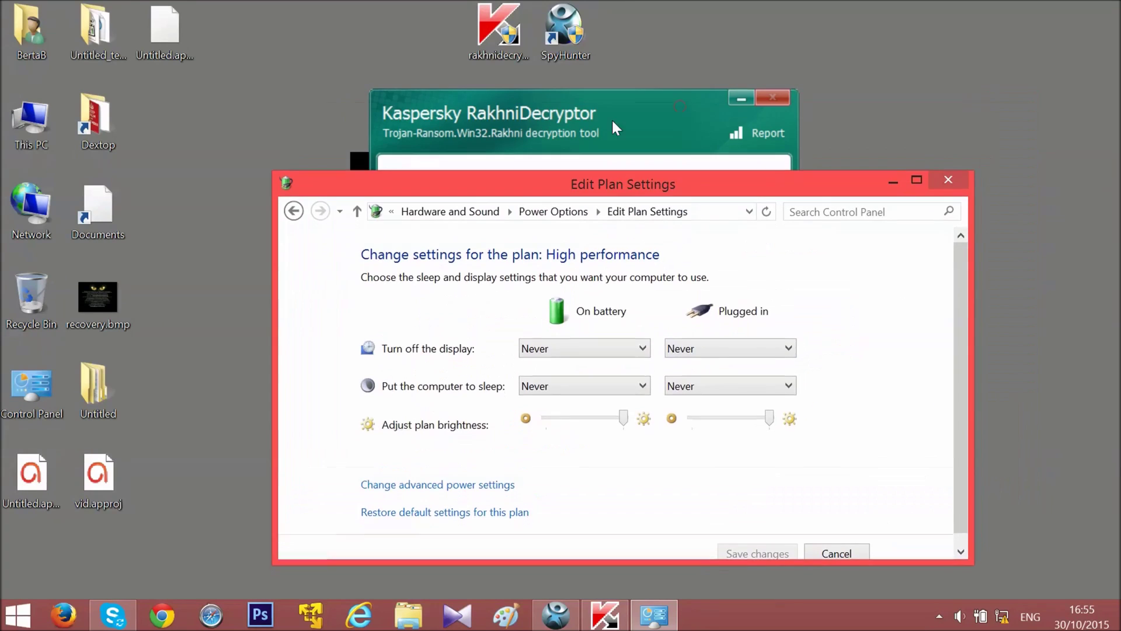
left_click(617, 125)
View the decryptor's About box, then close Edit Plan Settings without saving changes
left_click(499, 112)
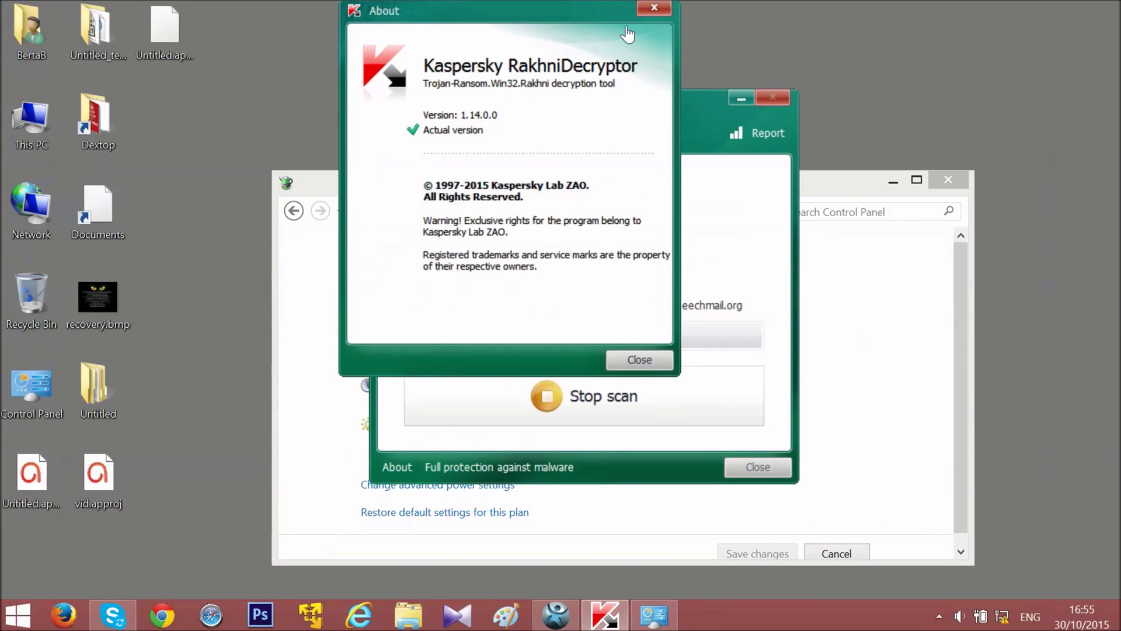
left_click(654, 8)
left_click_drag(821, 185, 799, 141)
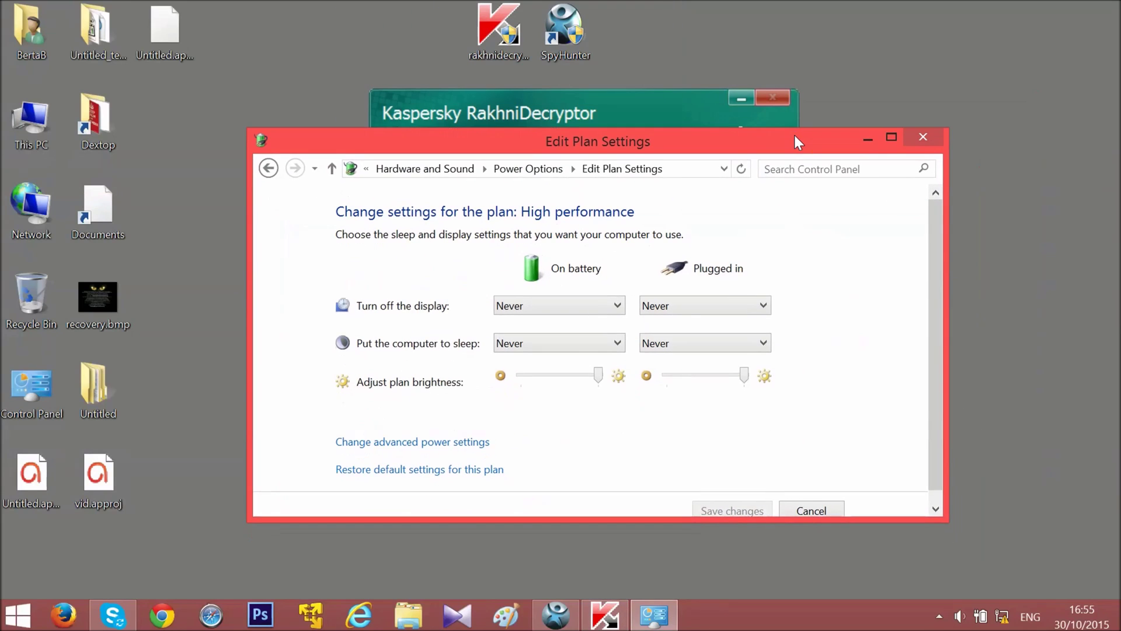
left_click(917, 137)
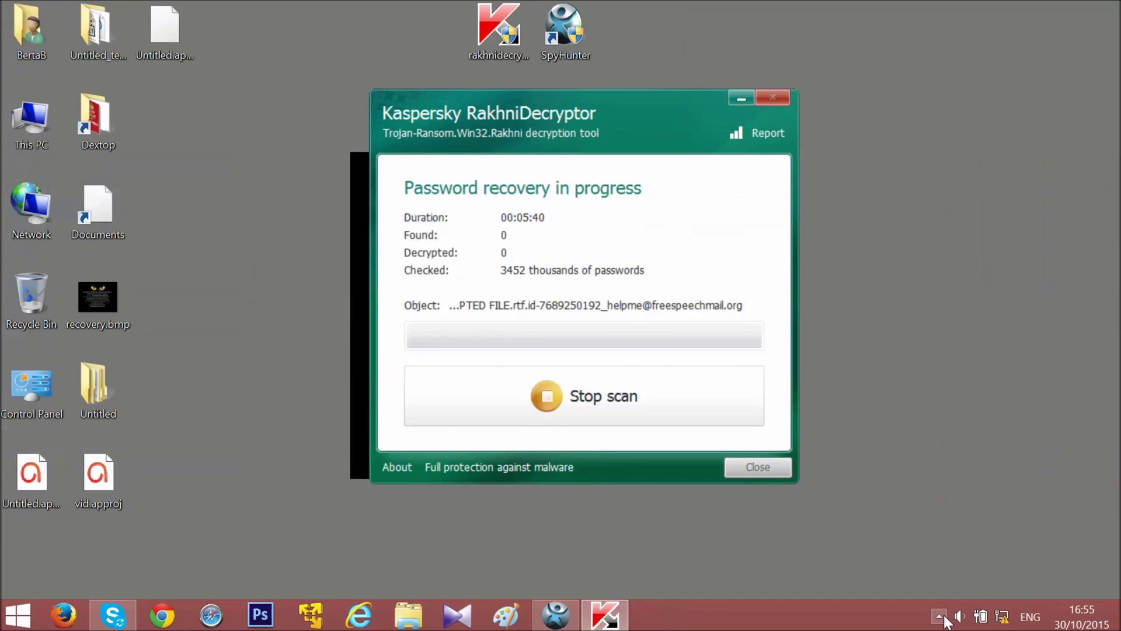
left_click(939, 616)
left_click(966, 508)
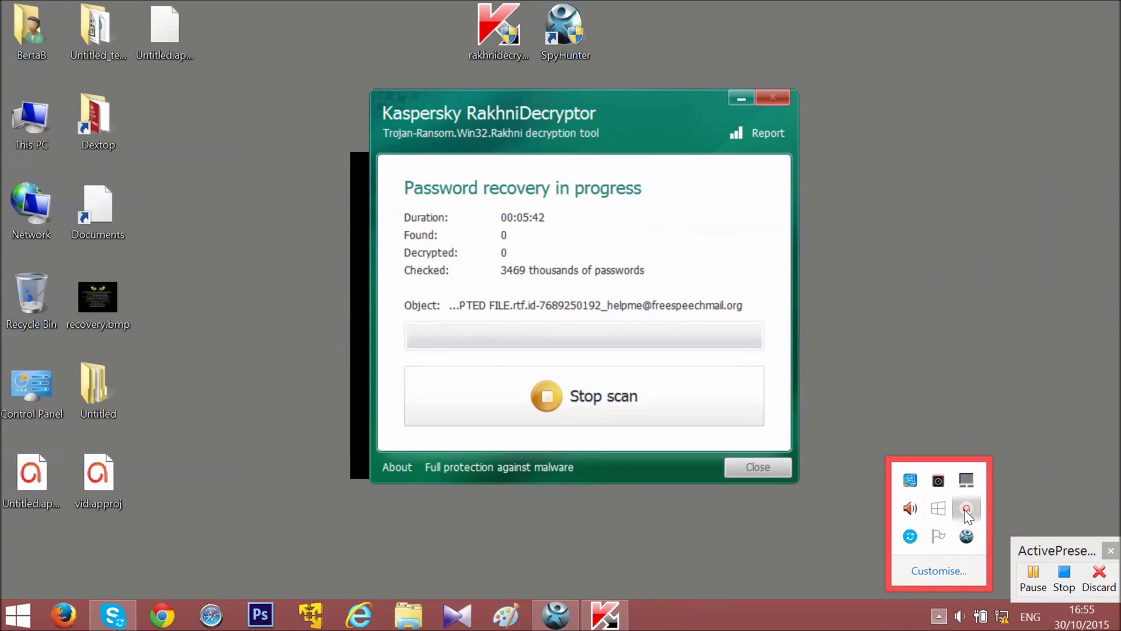